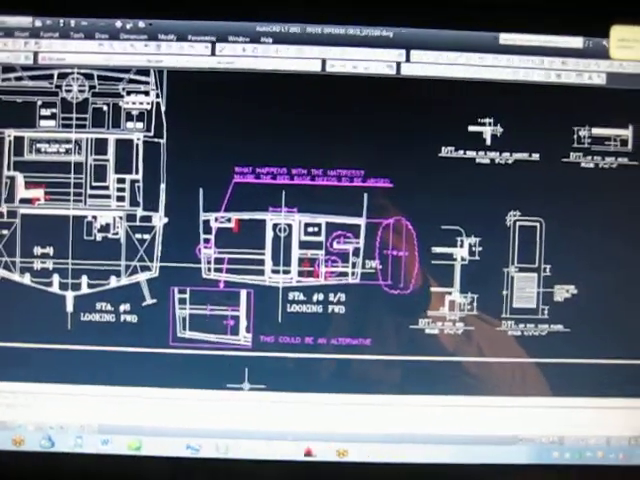
- Switch from the station cross-section sheet to the open boat deck plan drawing
click(310, 452)
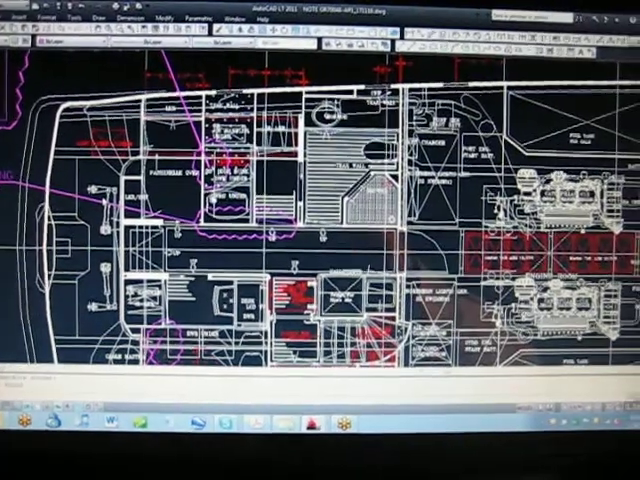
middle_drag(41, 80, 101, 200)
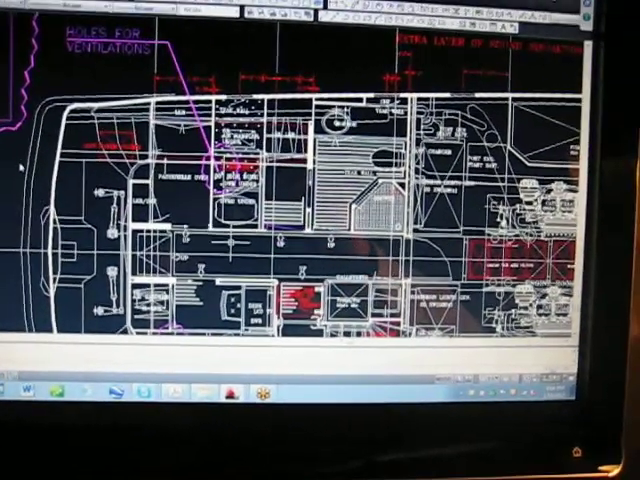
scroll(66, 145, up, 1)
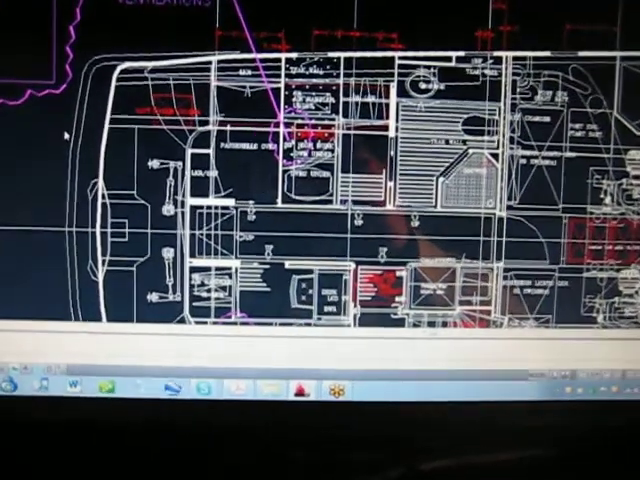
scroll(67, 133, up, 2)
scroll(67, 140, up, 2)
scroll(80, 180, down, 3)
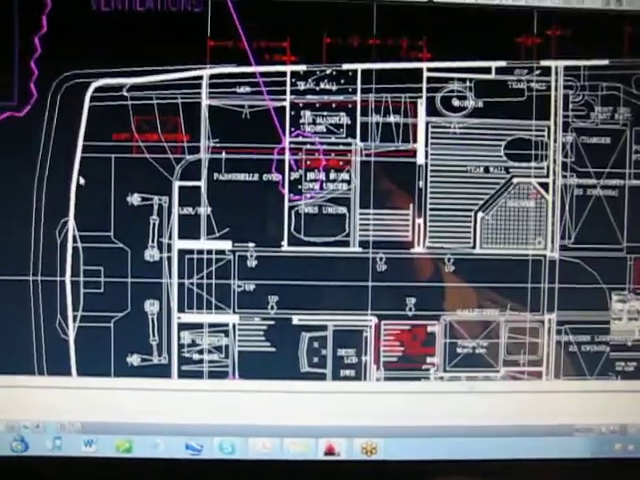
scroll(79, 183, up, 1)
scroll(86, 183, down, 1)
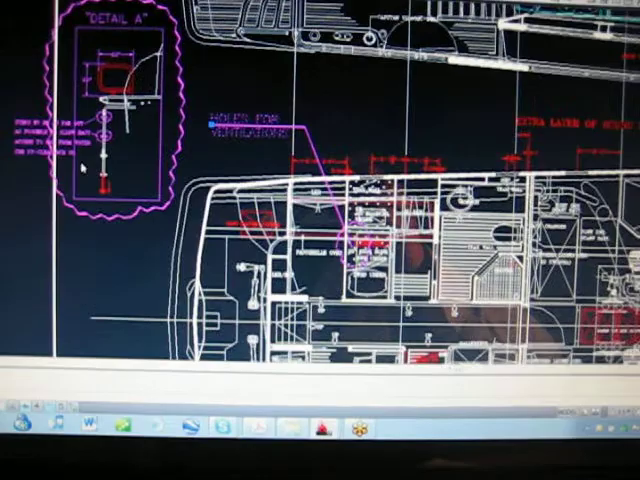
scroll(86, 165, down, 2)
scroll(60, 140, up, 3)
scroll(67, 152, up, 1)
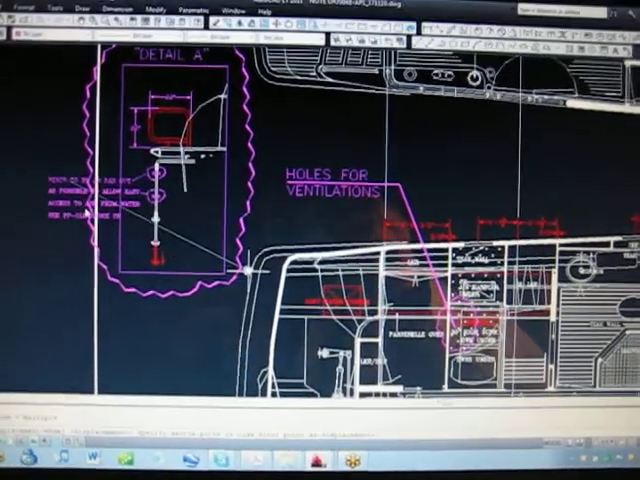
scroll(240, 258, up, 2)
scroll(240, 200, up, 3)
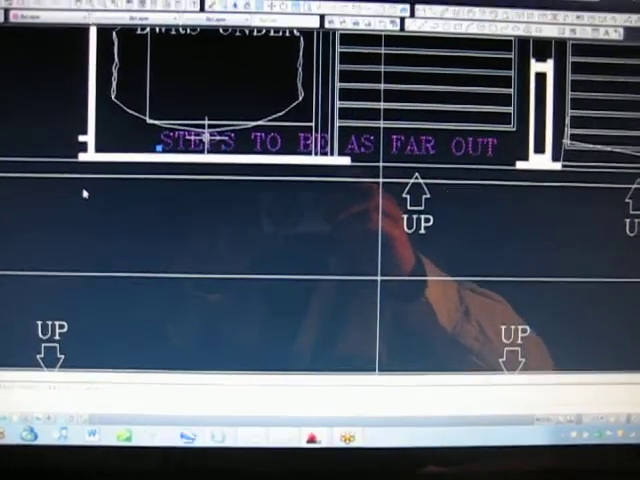
- Edit the magenta stairs note to read 'POCKET DOOR AS PER FINAL PLAN', correcting typos
right_click(208, 120)
click(235, 150)
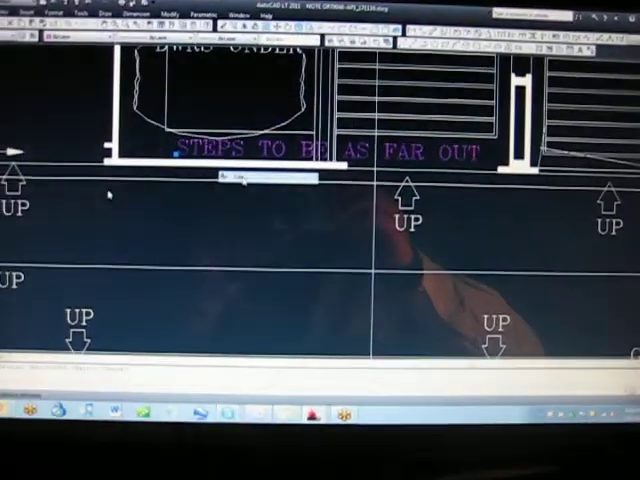
text(po)
key(BackSpace)
key(BackSpace)
text(POCKET DOOR AS PER)
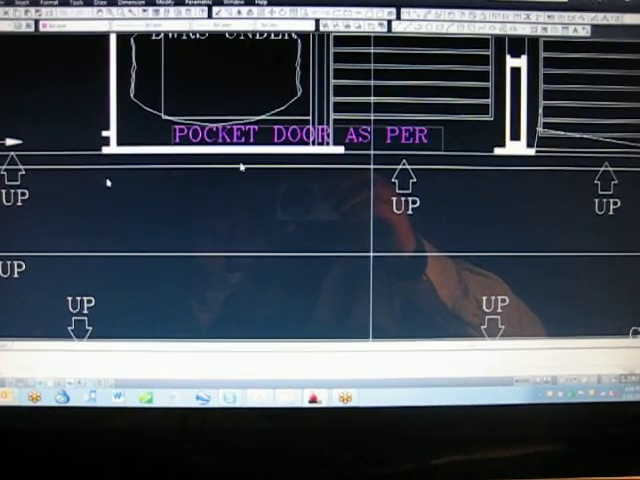
text( FINAL)
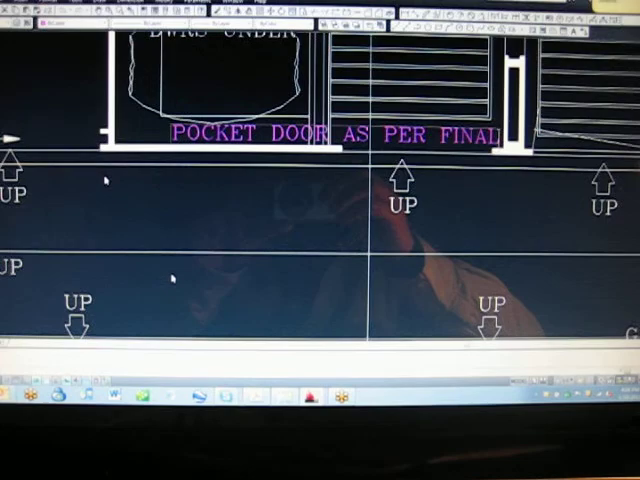
text( PLAN)
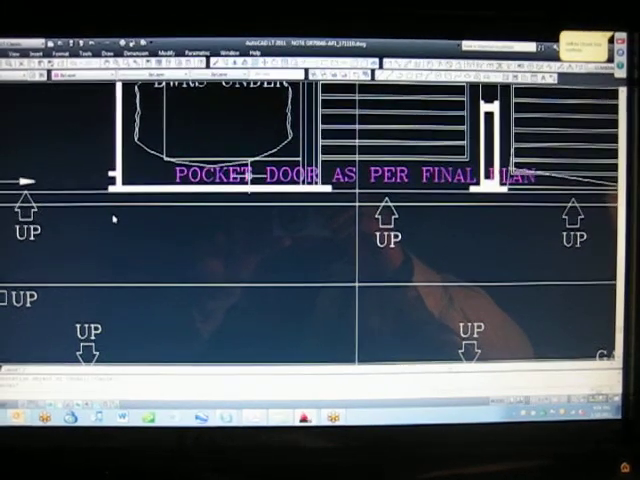
click(106, 208)
key(Escape)
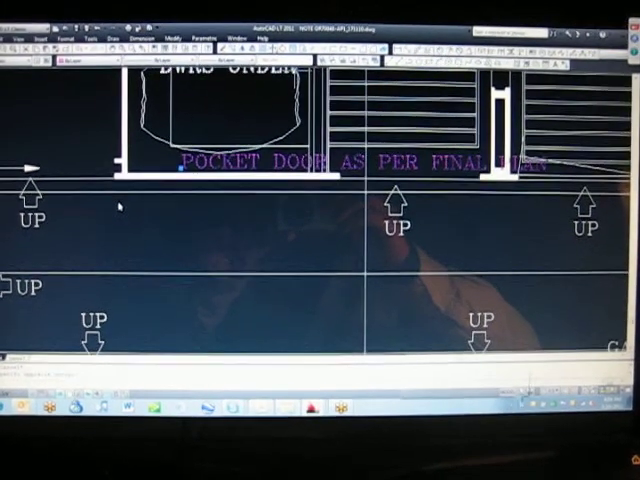
text(m)
key(Return)
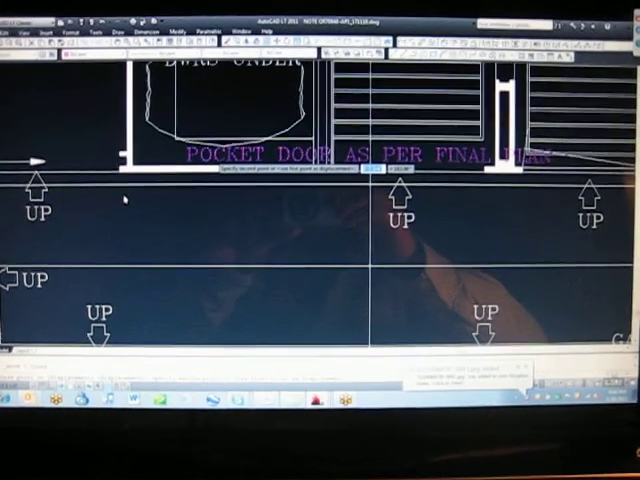
scroll(124, 200, down, 4)
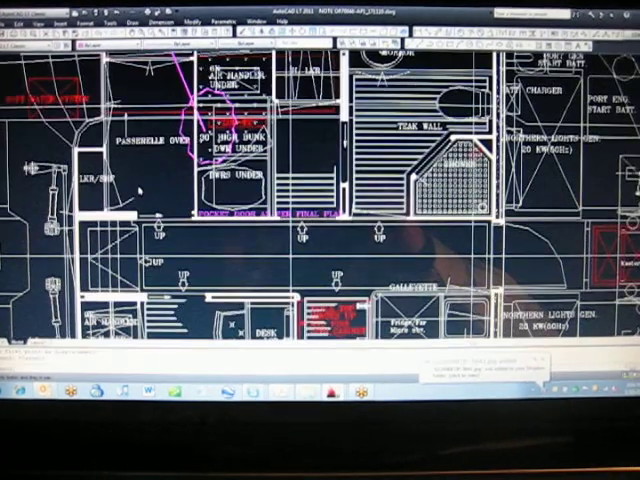